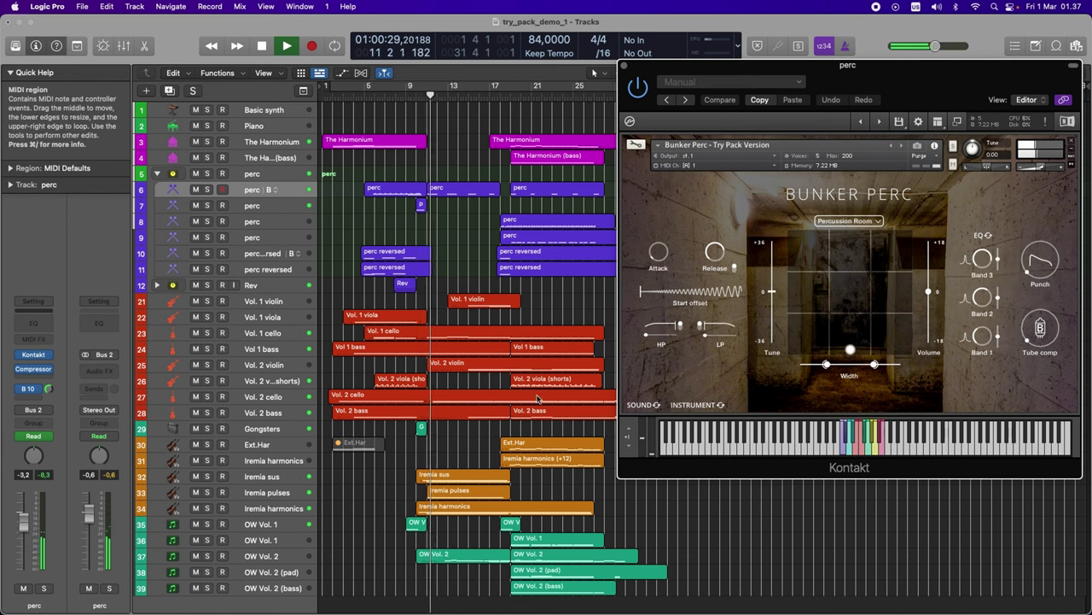
Show the Iremia sus, Vol. 1 violin, OW Vol. 2 and The Harmonium instruments during playback, viewing OW Vol. 2's channel effects
click(268, 479)
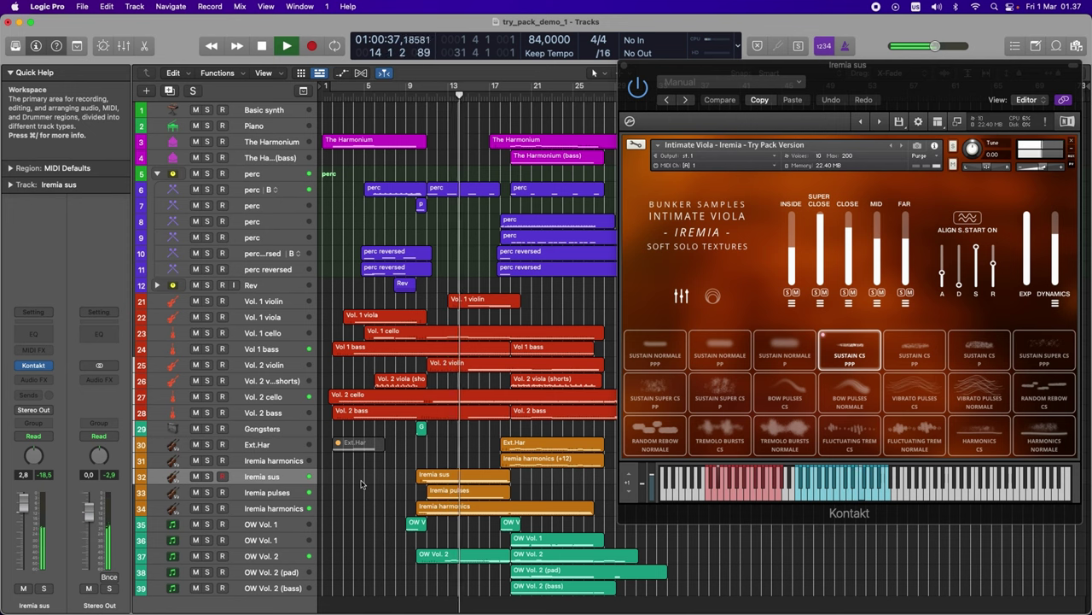
click(279, 301)
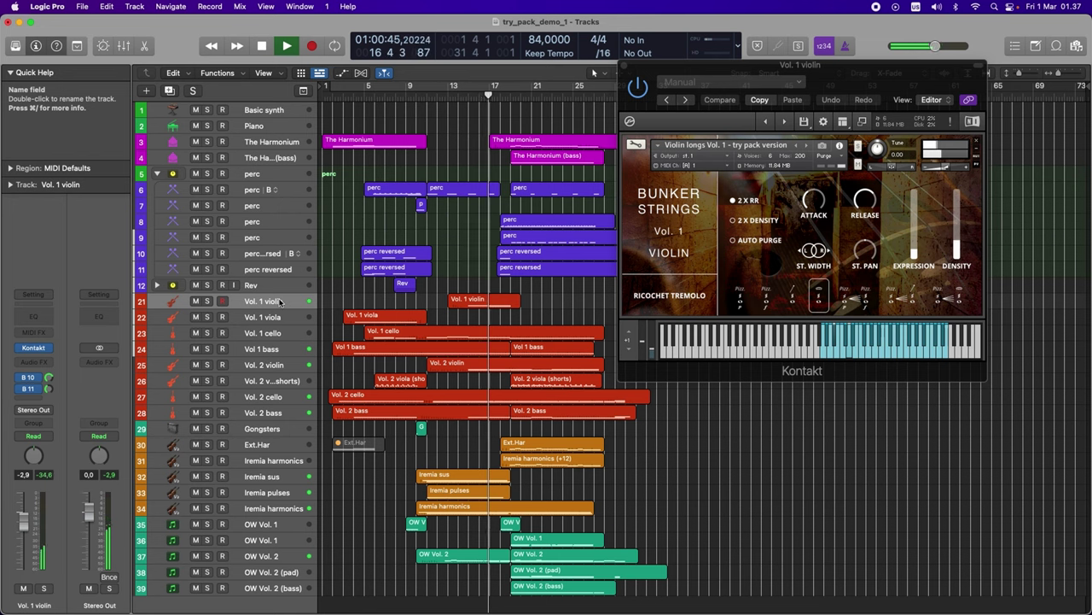
click(289, 557)
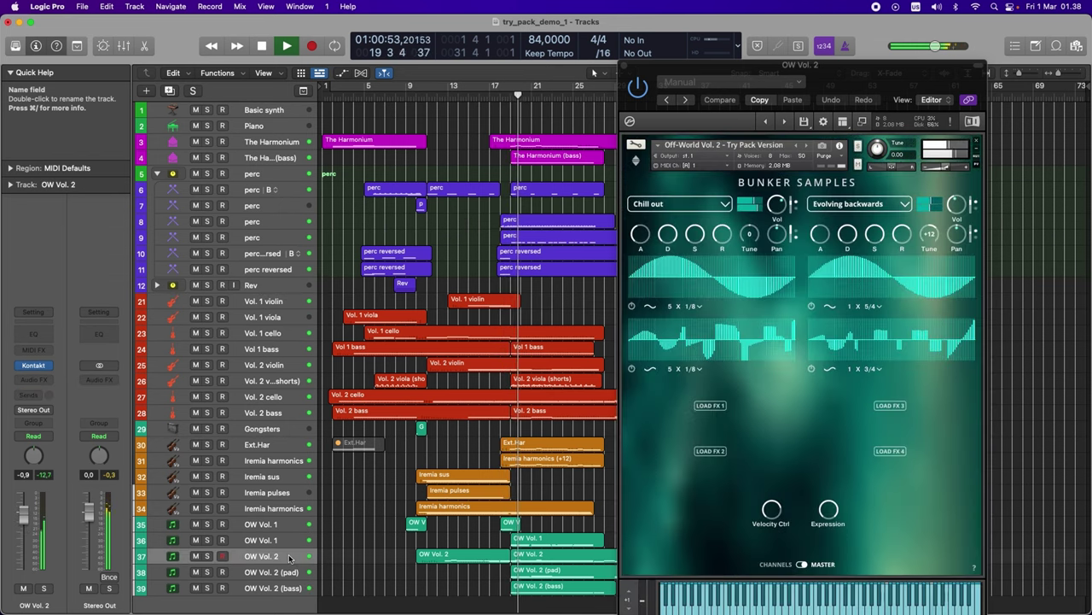
click(801, 565)
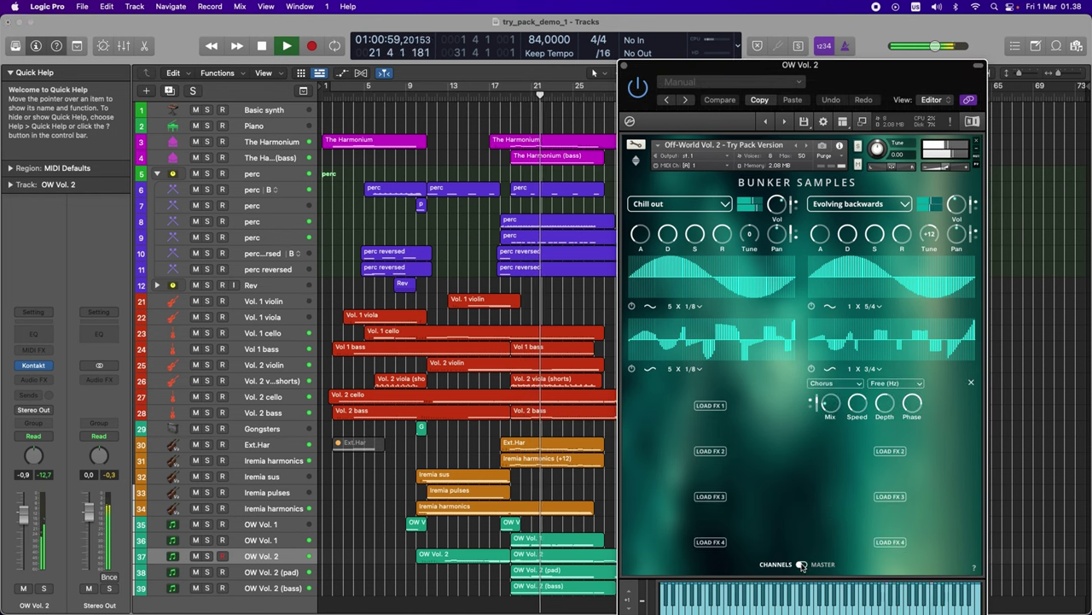
click(280, 146)
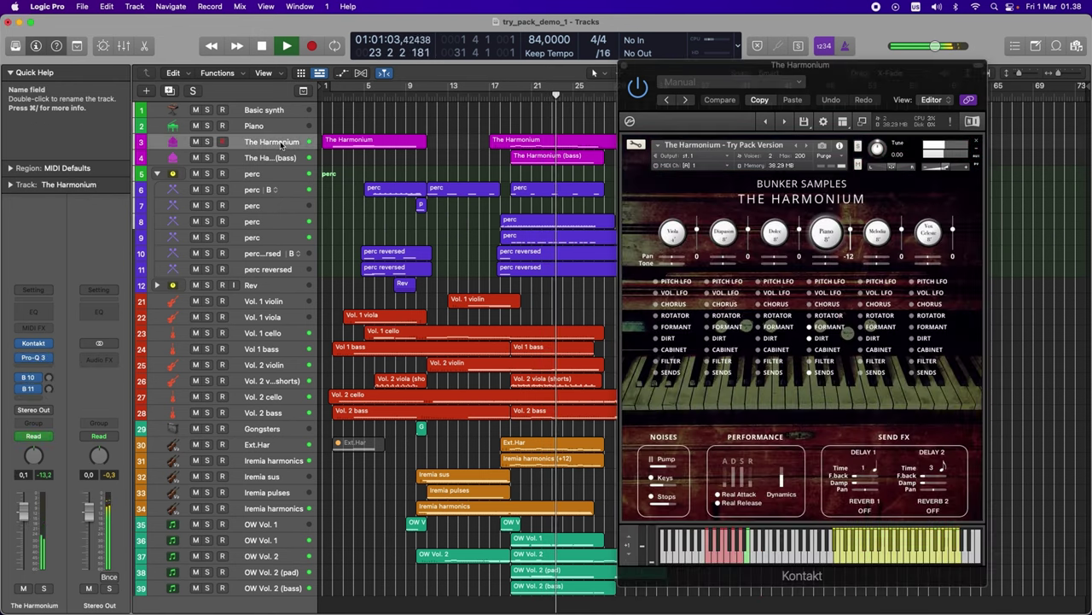
Expand The Harmonium's Dirt settings and check the MIDI automation options of the Piano stop's Dirt control
click(822, 338)
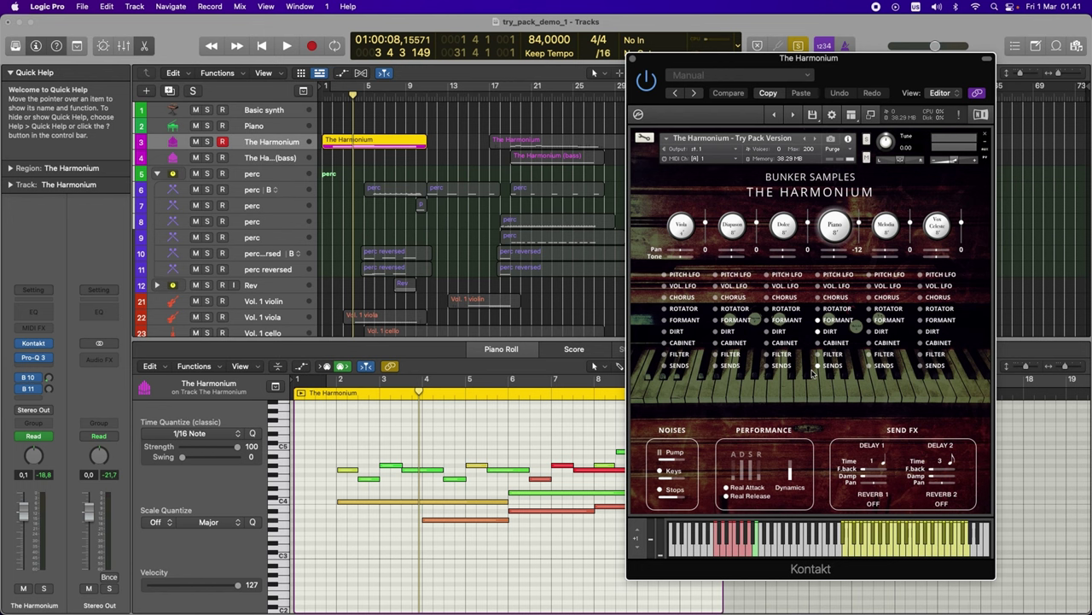
click(832, 331)
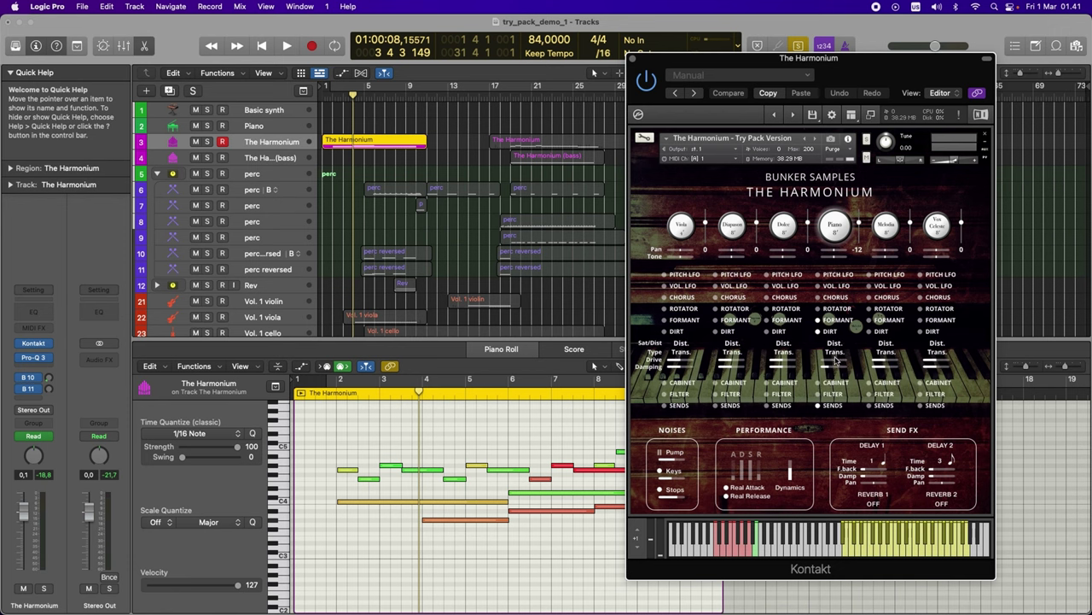
right_click(834, 364)
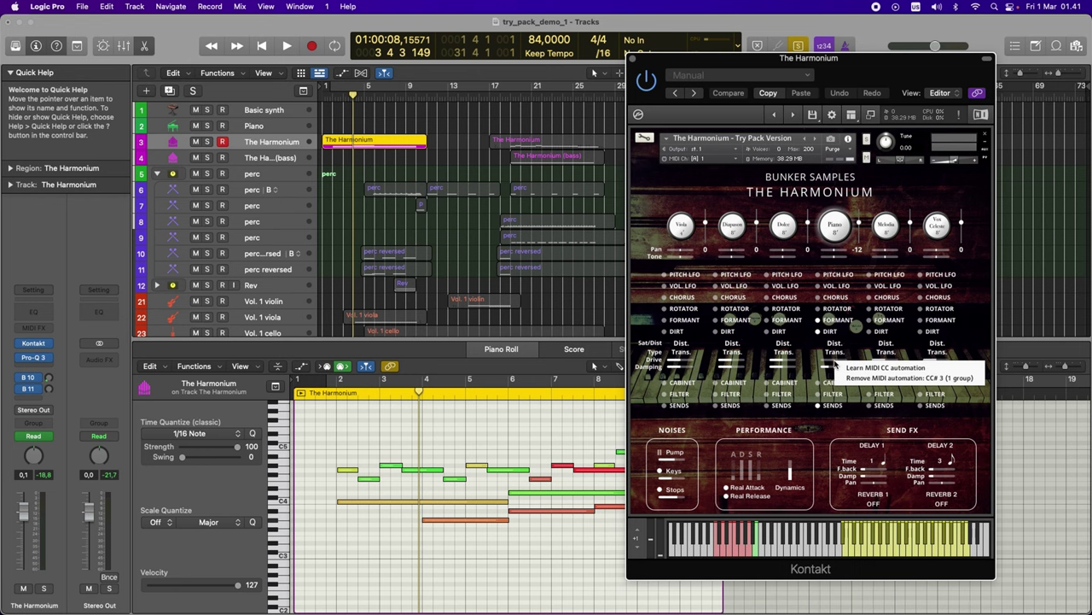
click(822, 375)
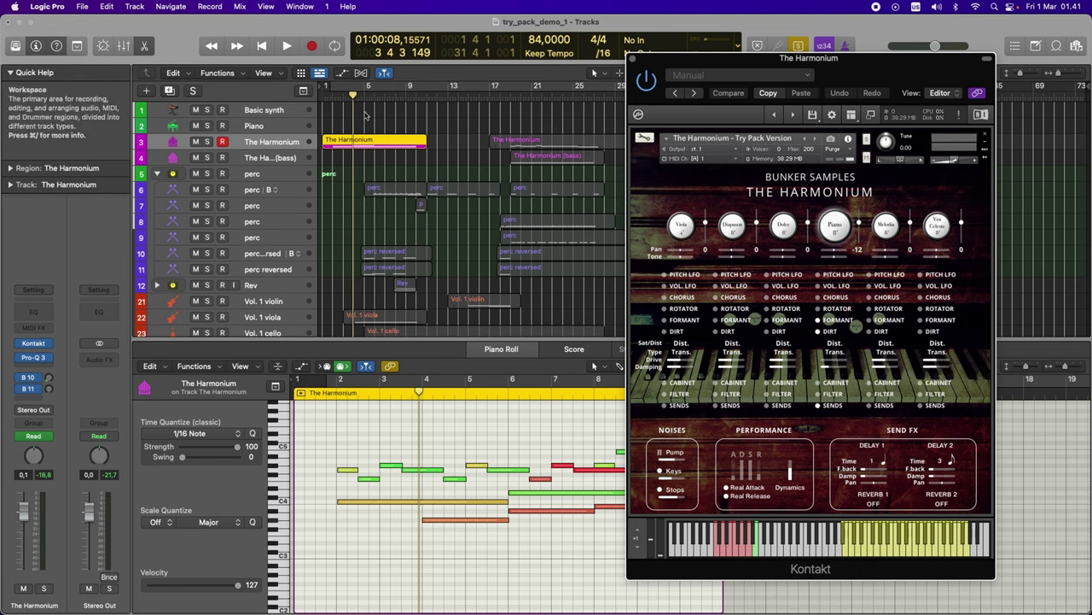
Play the soloed The Harmonium region from near the start of the arrangement
click(335, 105)
click(342, 141)
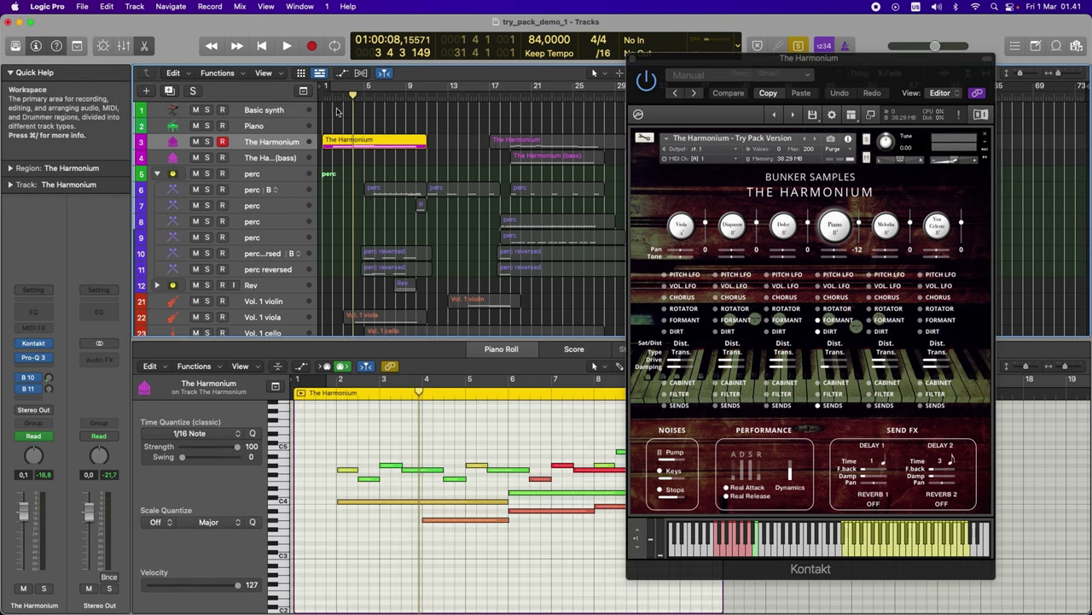
key(space)
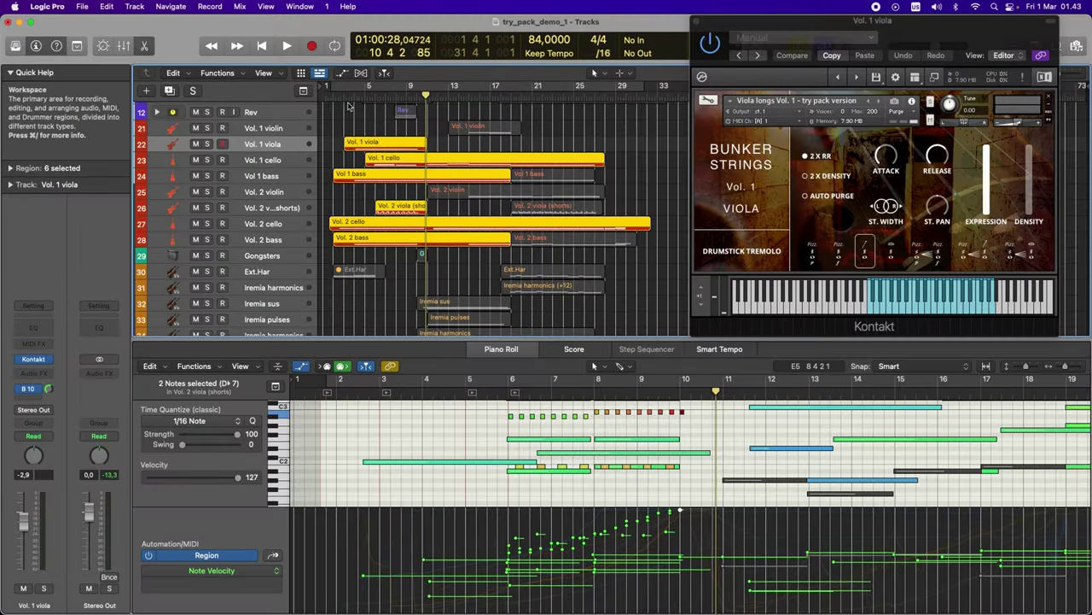
Audition the six selected string regions from about bar 2, and the Vol. 2 viola (shorts) region on its own
click(344, 94)
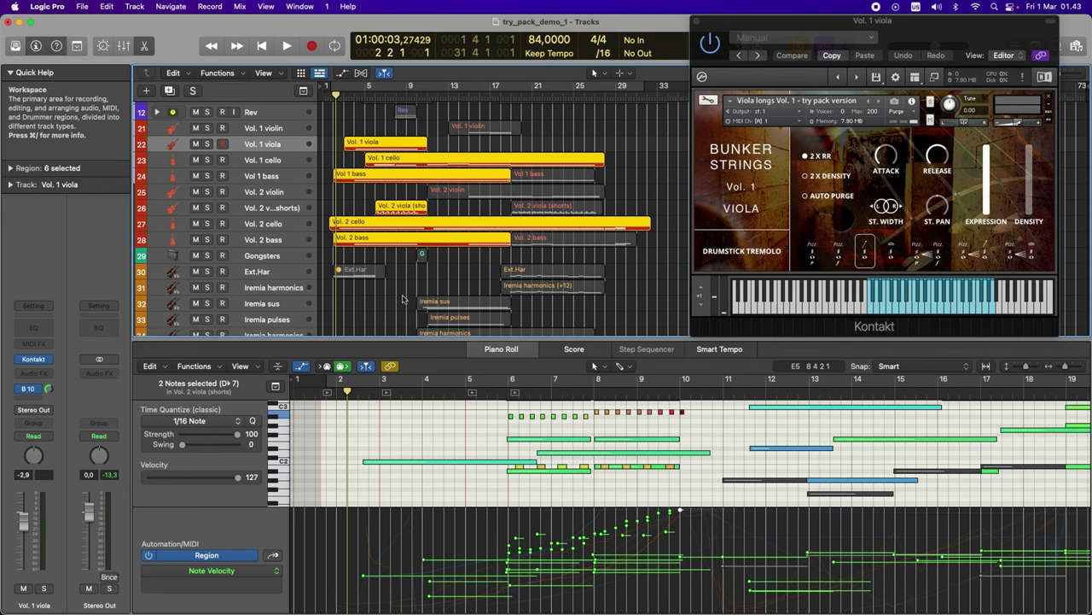
key(space)
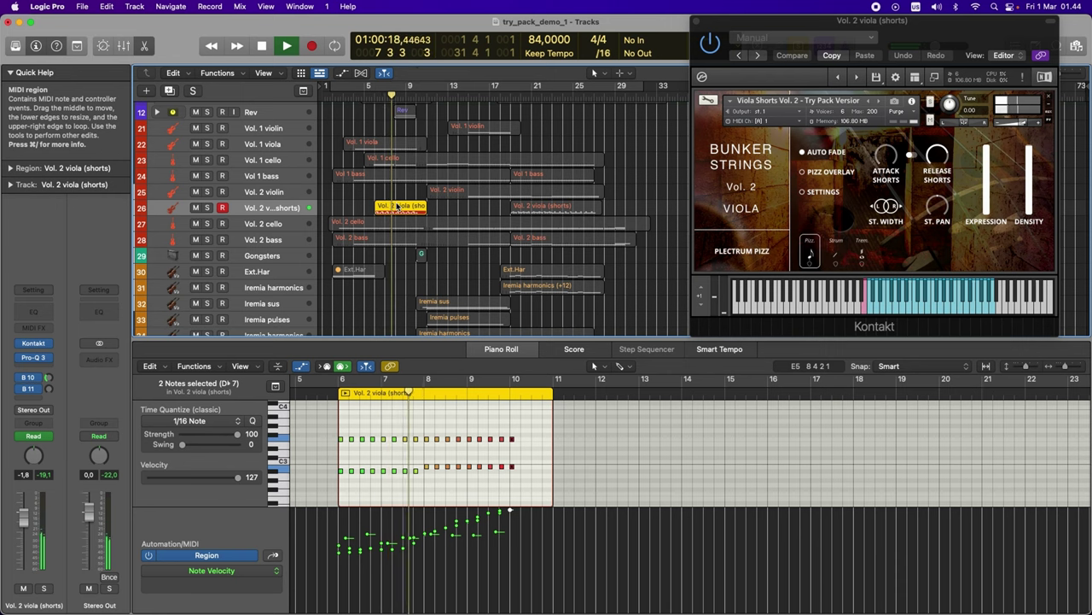
key(space)
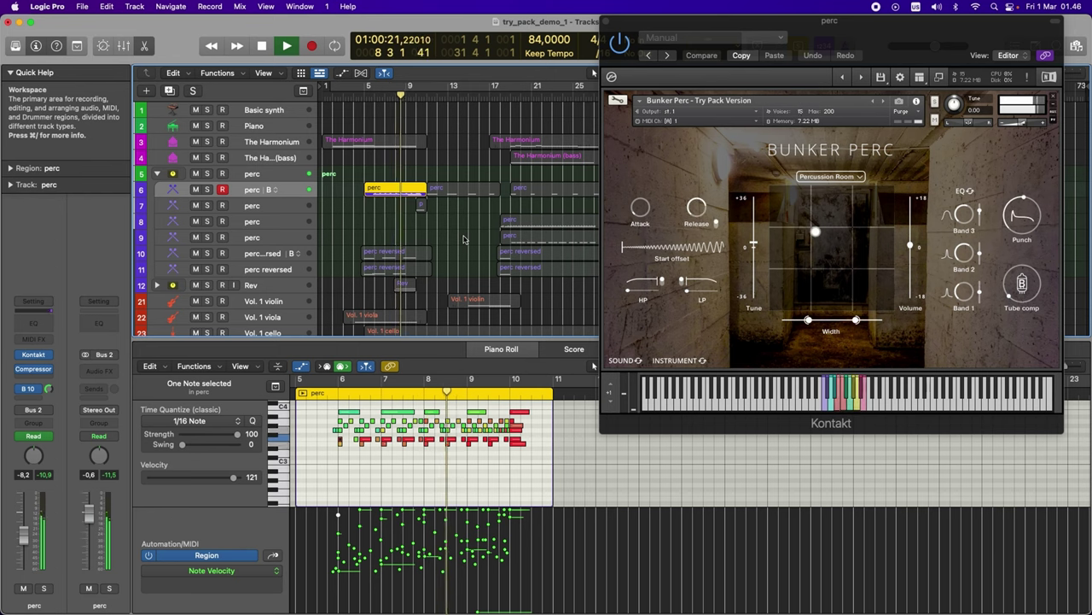
Stop the perc region's playback, and solo the whole perc track stack for playback from about bar 5
key(space)
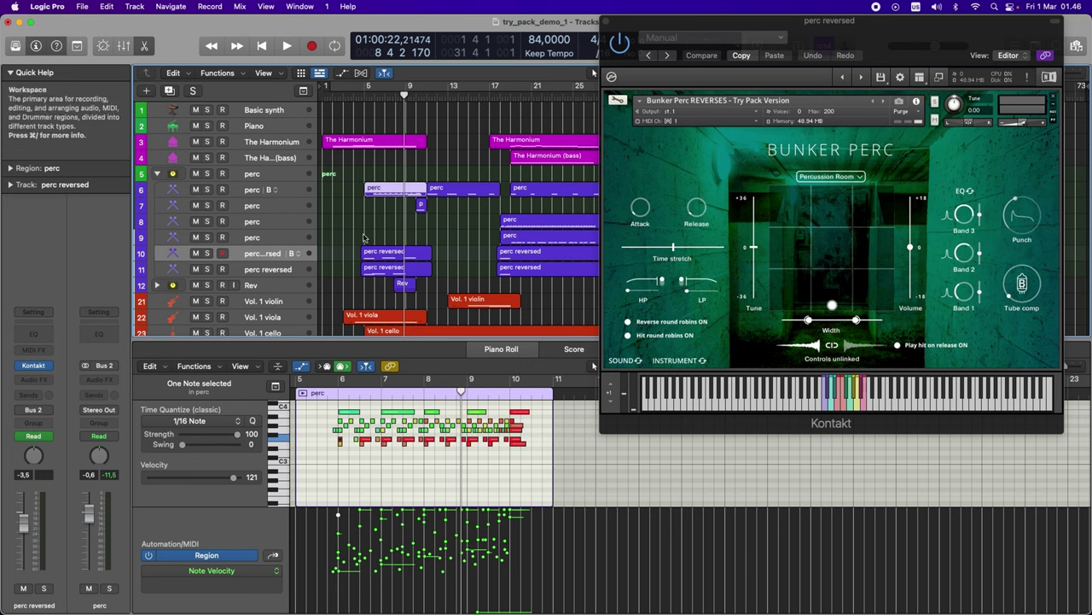
double_click(367, 96)
click(207, 173)
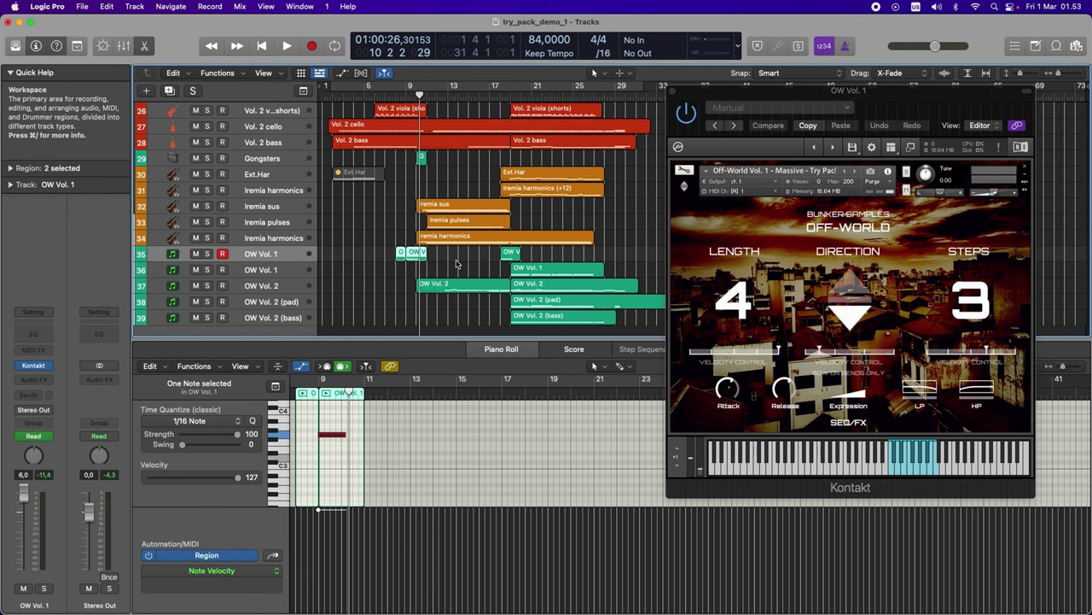
Audition the soloed OW Vol. 1 regions and the Iremia sus and pulses regions, showing the Iremia pulses instrument
key(s)
key(space)
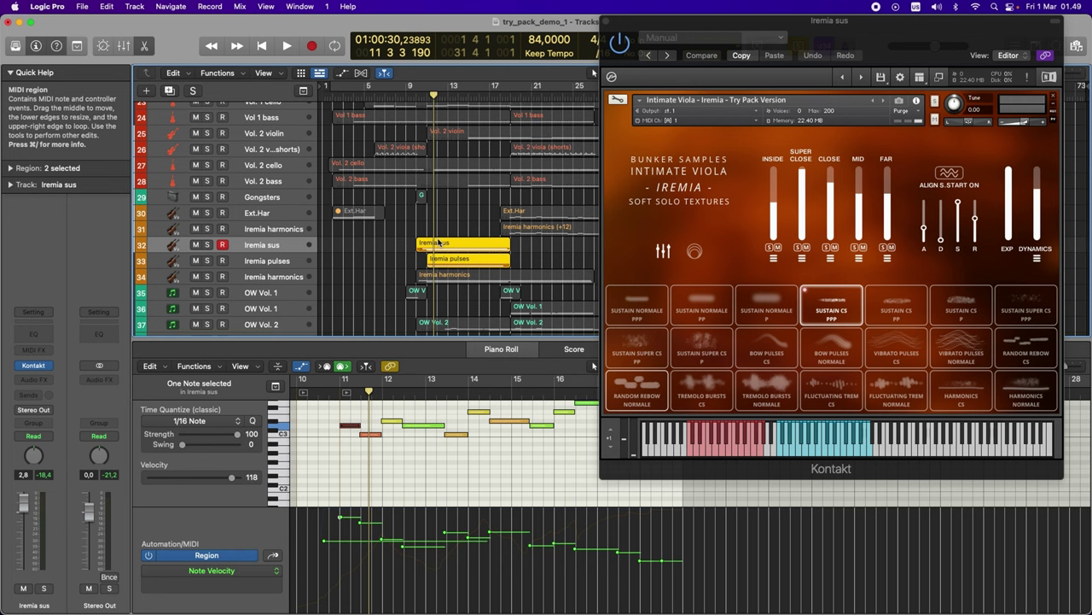
key(space)
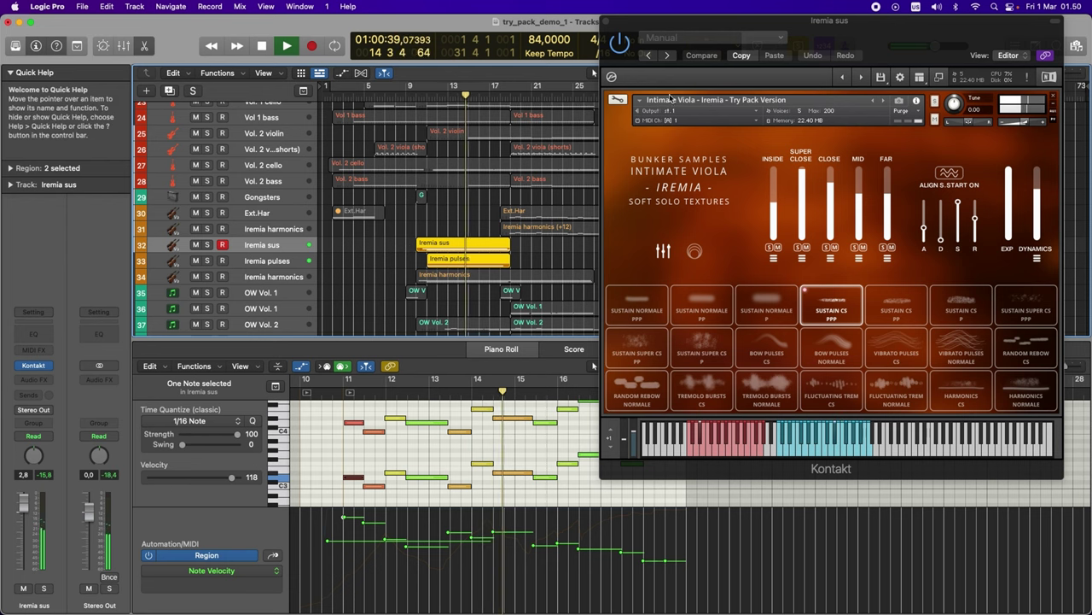
click(282, 260)
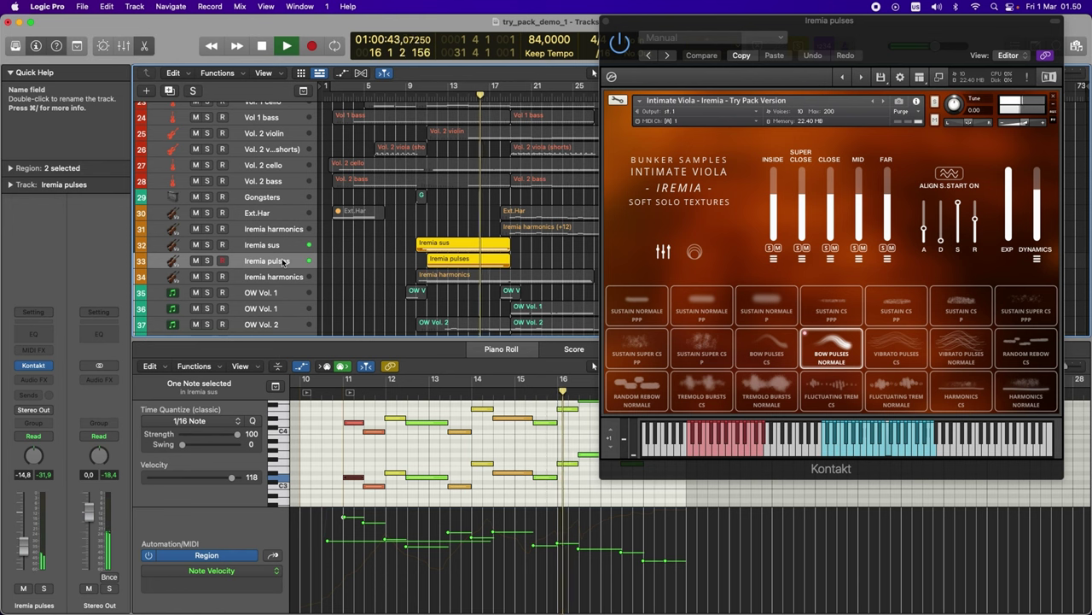
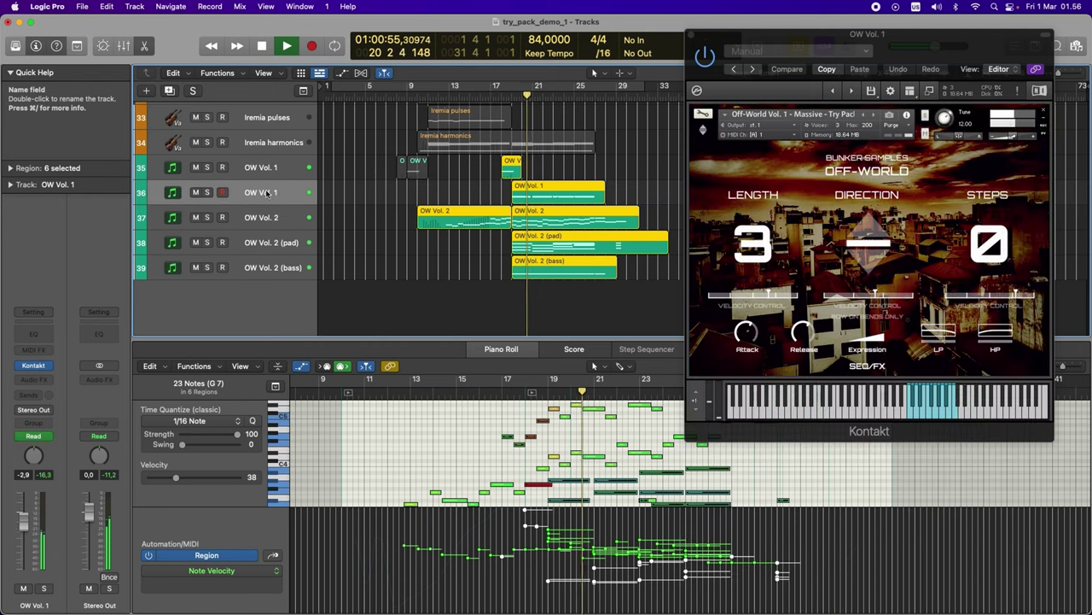
Open the SEQ/FX page of the Off-World instrument on the second OW Vol. 1 track
click(867, 365)
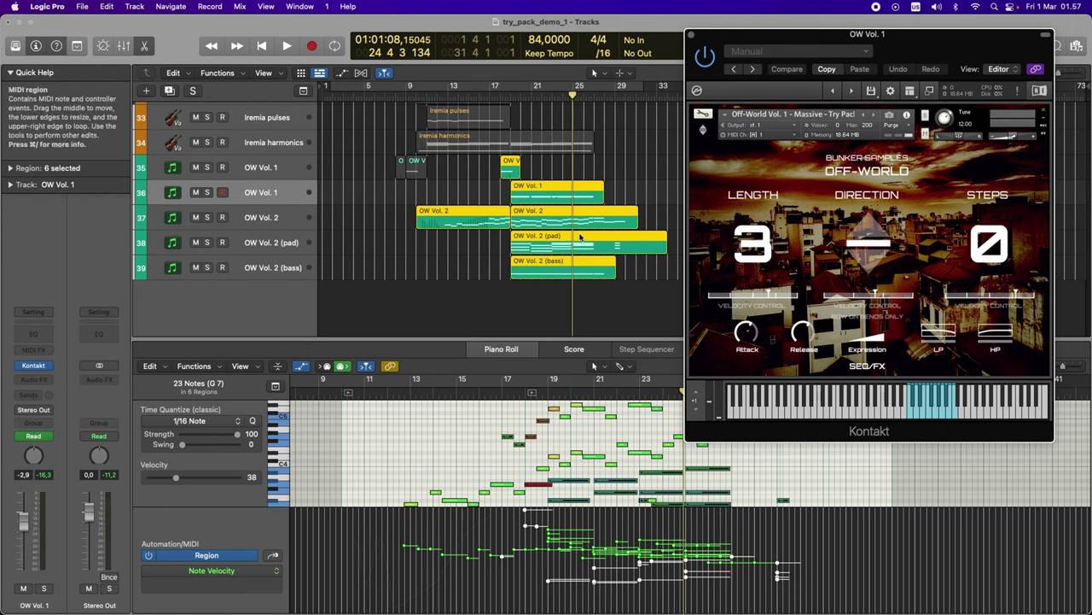
Select The Harmonium (bass) region and show the Vol. LFO settings of its instrument
scroll(586, 237, up, 15)
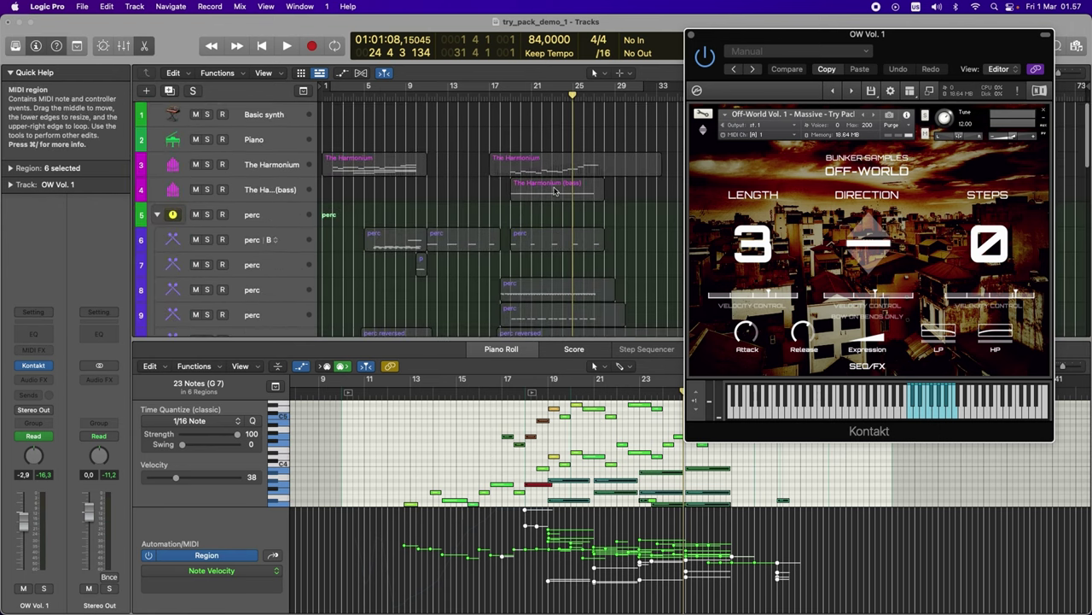
click(555, 190)
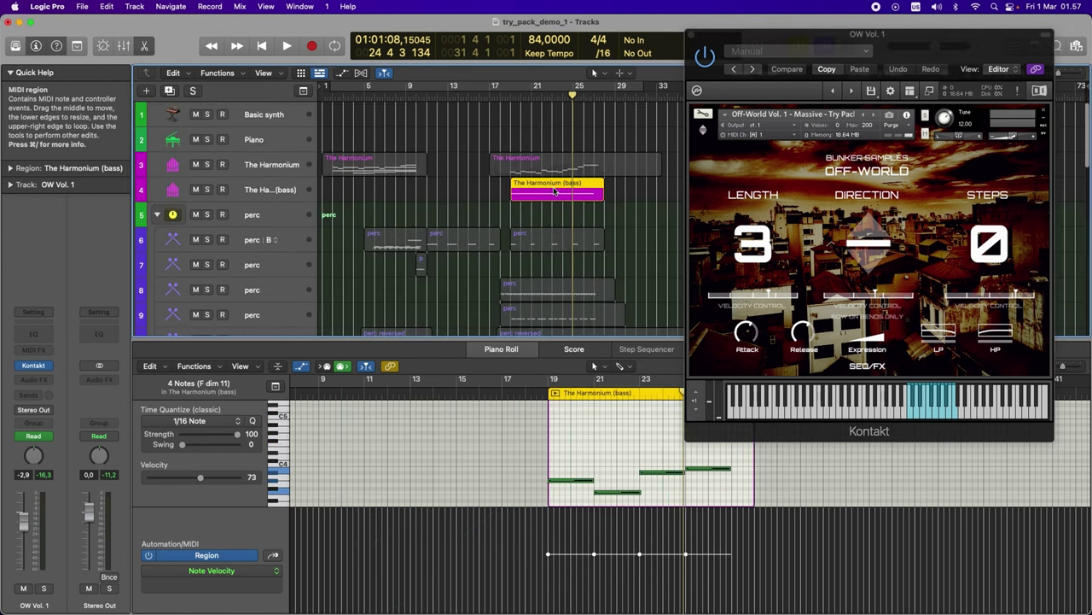
click(271, 189)
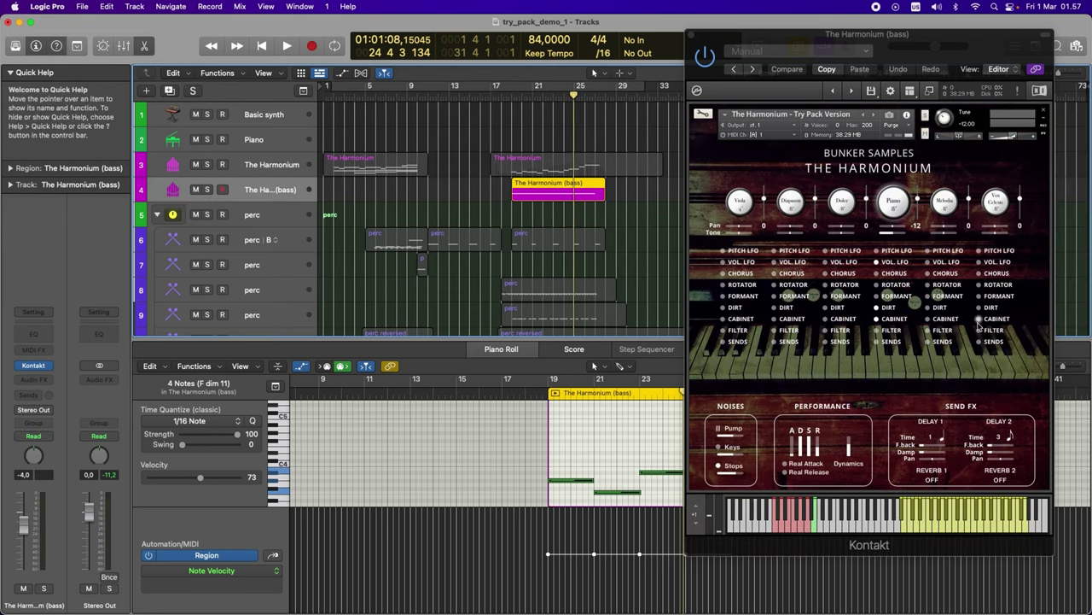
click(898, 263)
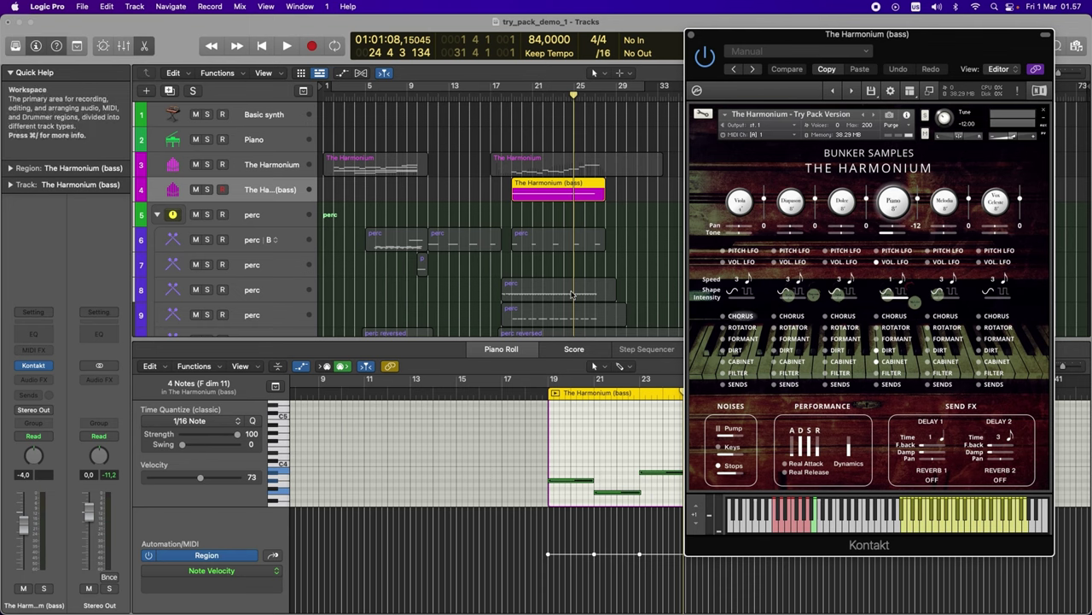
Play the soloed The Harmonium (bass) region from its beginning at bar 19 and stop after about a bar
key(shift+Return)
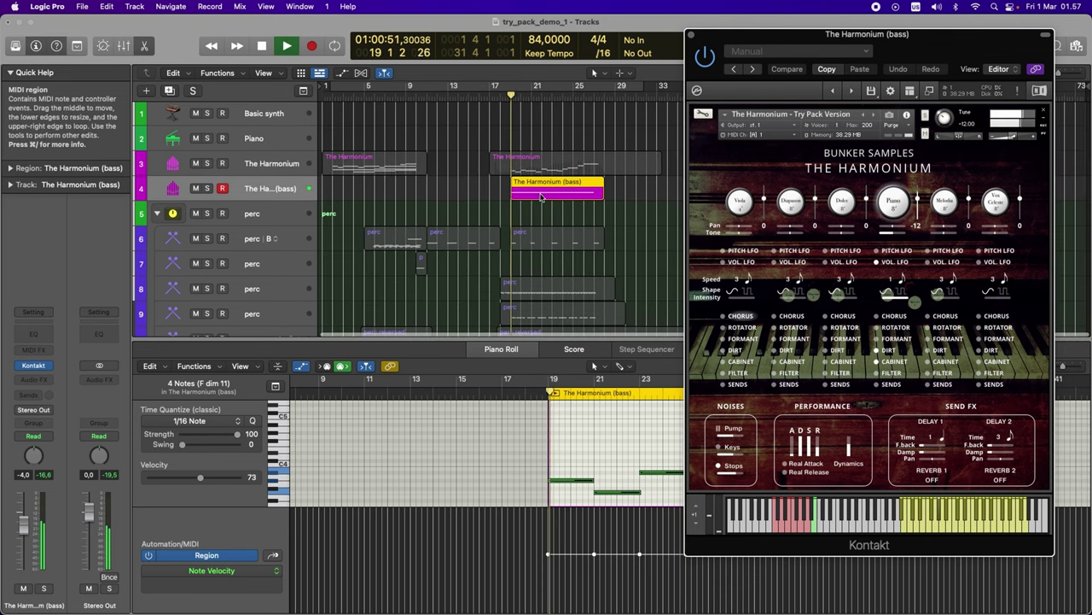
scroll(541, 197, down, 15)
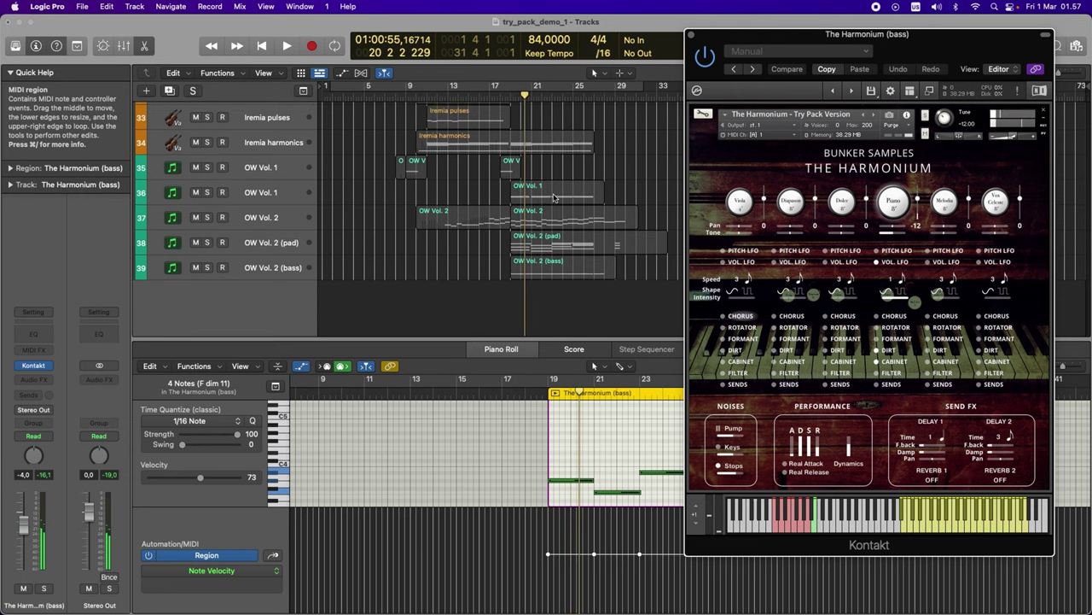
key(space)
Add the OW Vol. 2 (bass) region to The Harmonium (bass) selection and play the selected regions together
click(559, 268)
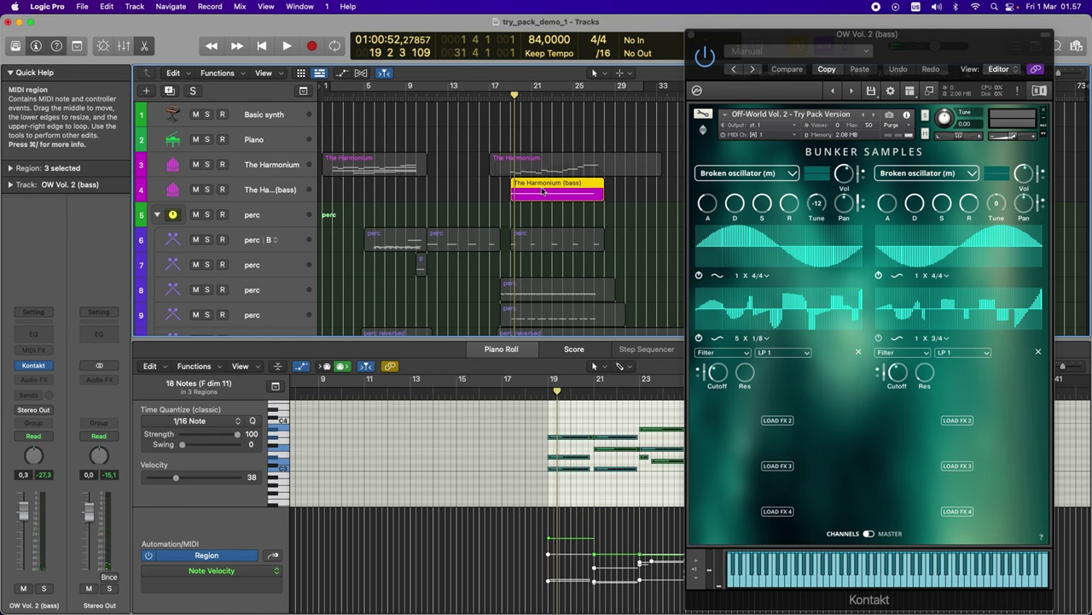
key(space)
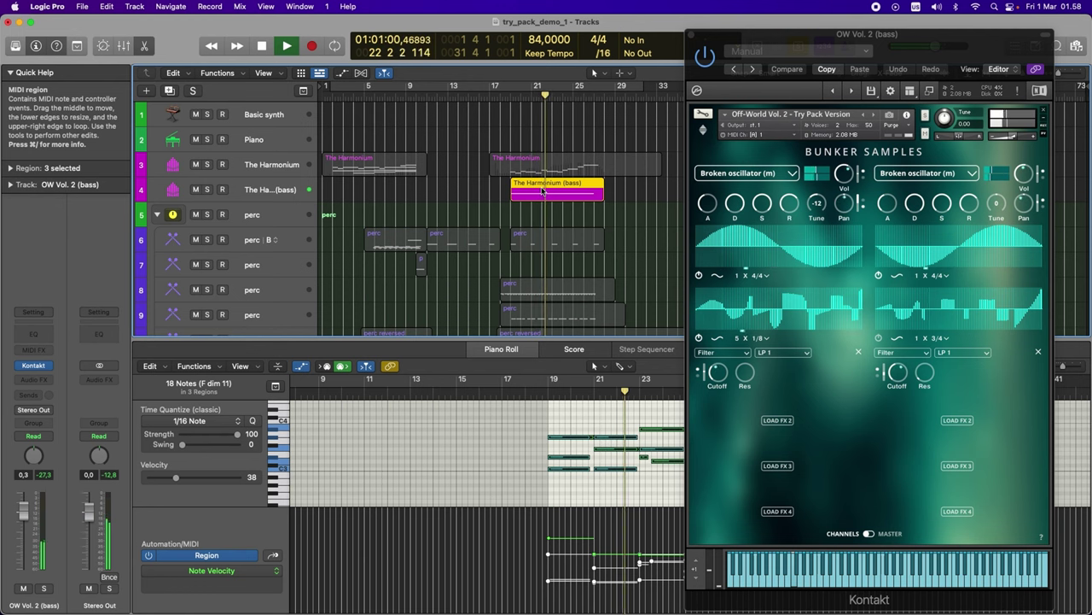
key(space)
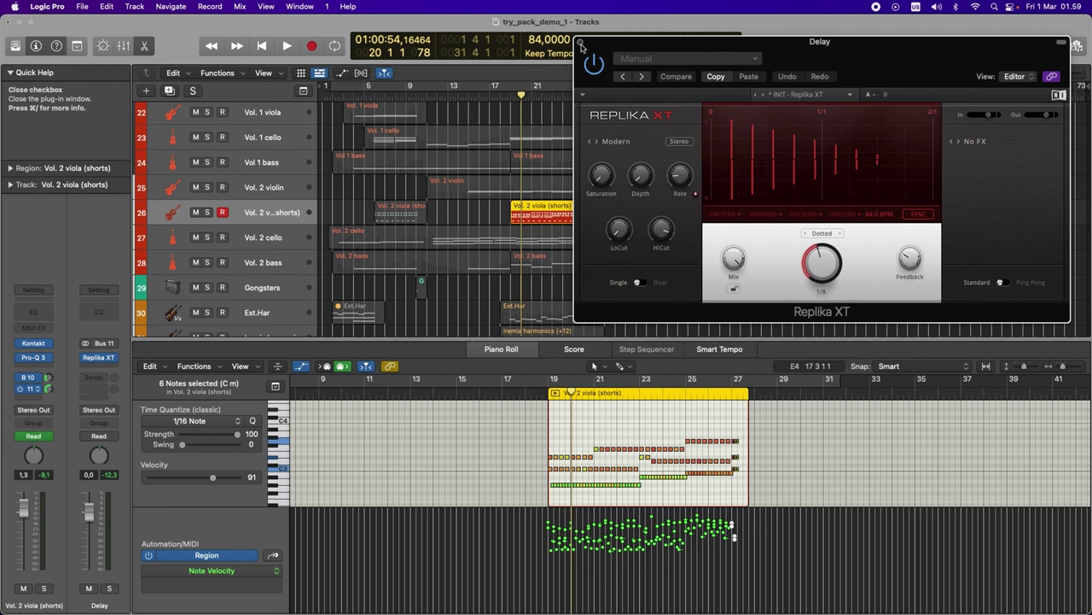
Move the Replika XT delay window aside and play the soloed second Vol. 2 viola (shorts) region
drag(878, 58, 892, 75)
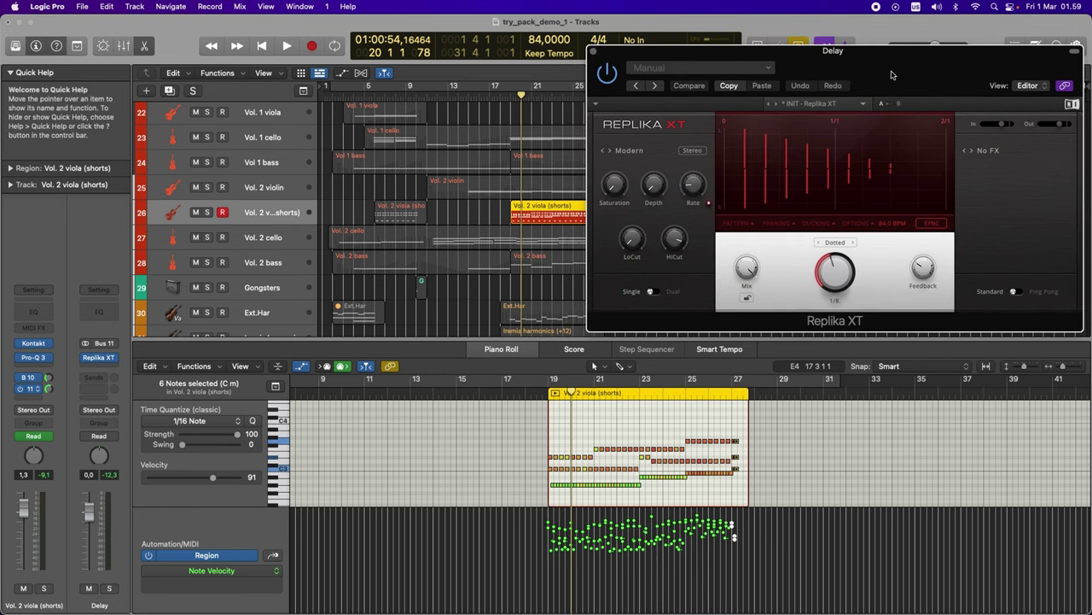
key(space)
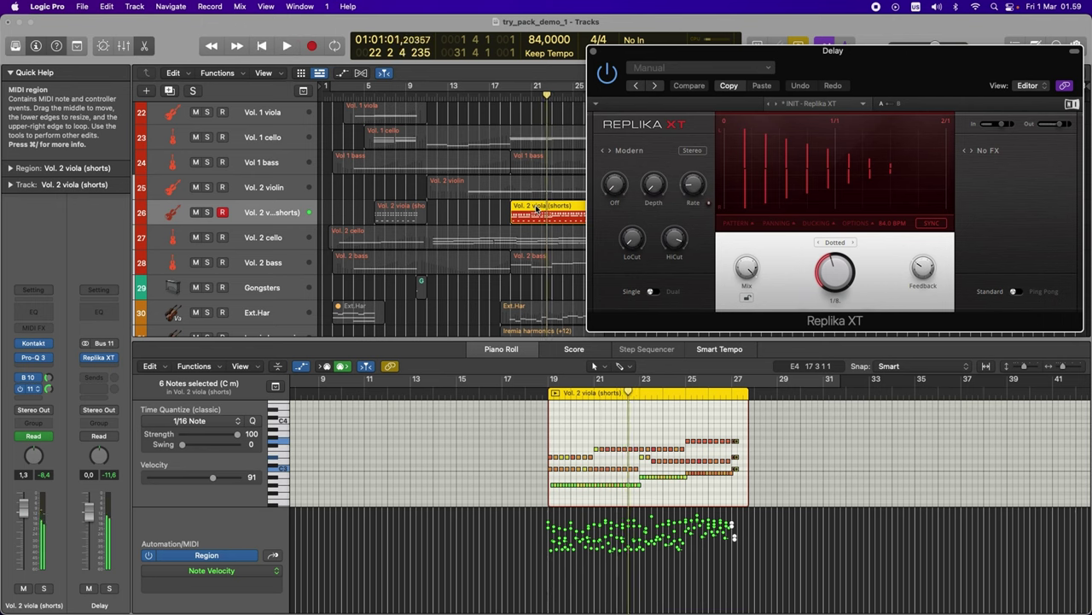
click(530, 132)
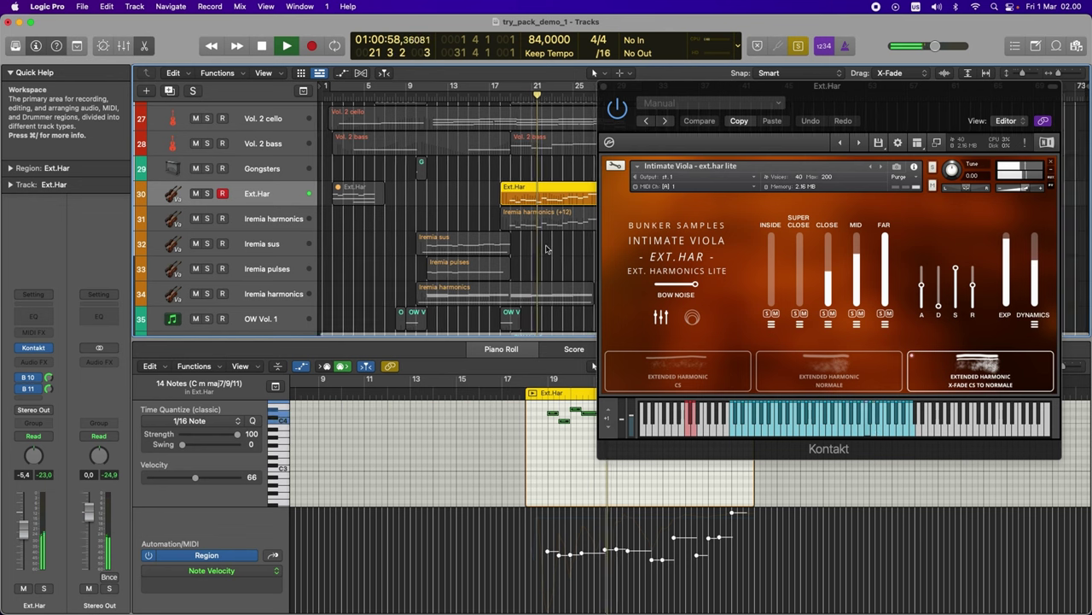
Stop the Ext.Har playback, add the Iremia harmonics (+12) region to the selection and show the Iremia harmonics instrument
key(space)
shift+click(546, 217)
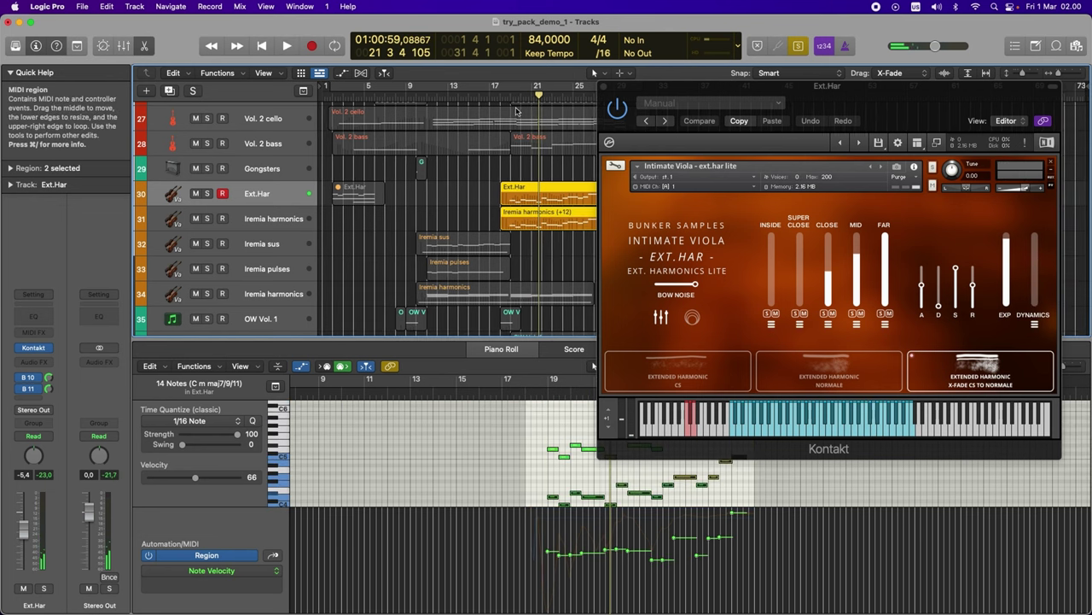
click(273, 219)
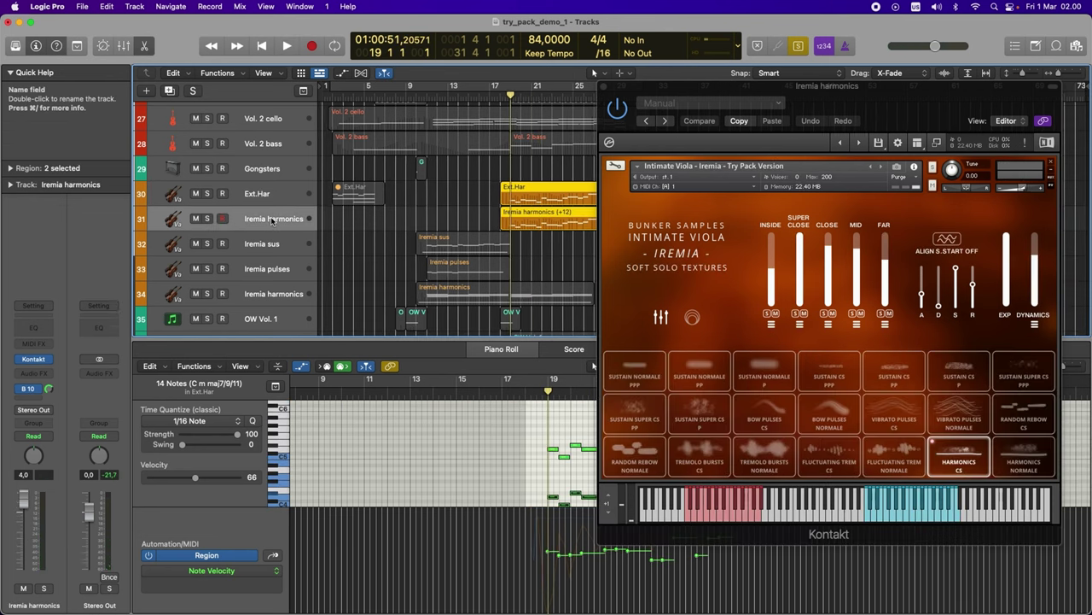
Play the soloed Ext.Har and Iremia harmonics (+12) regions together from bar 19, and stop the playback
key(space)
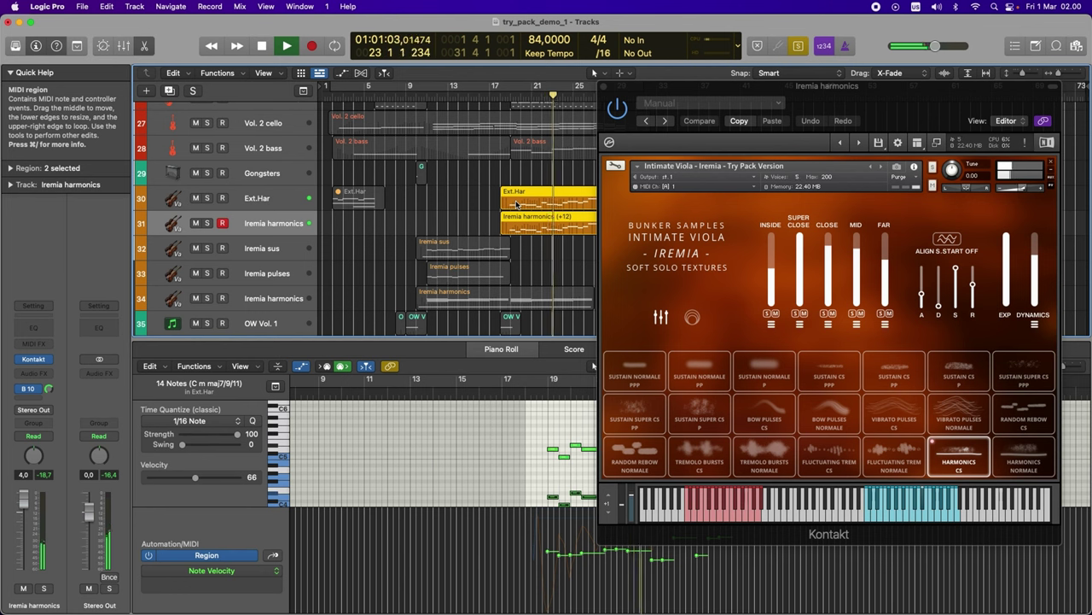
key(space)
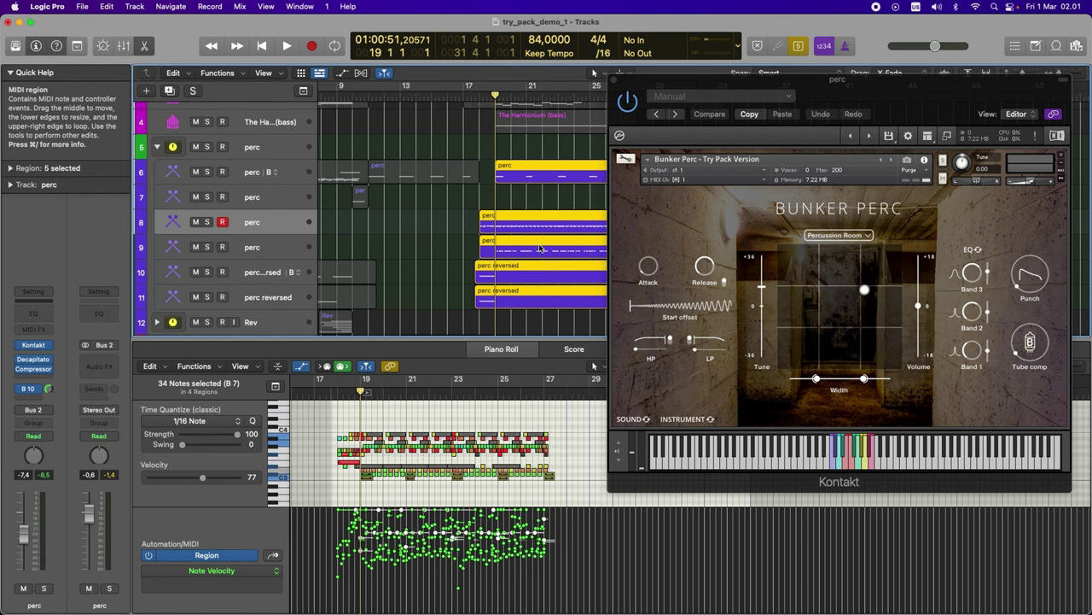
Play the five soloed perc and perc reversed regions together from bar 19, and stop the playback
key(space)
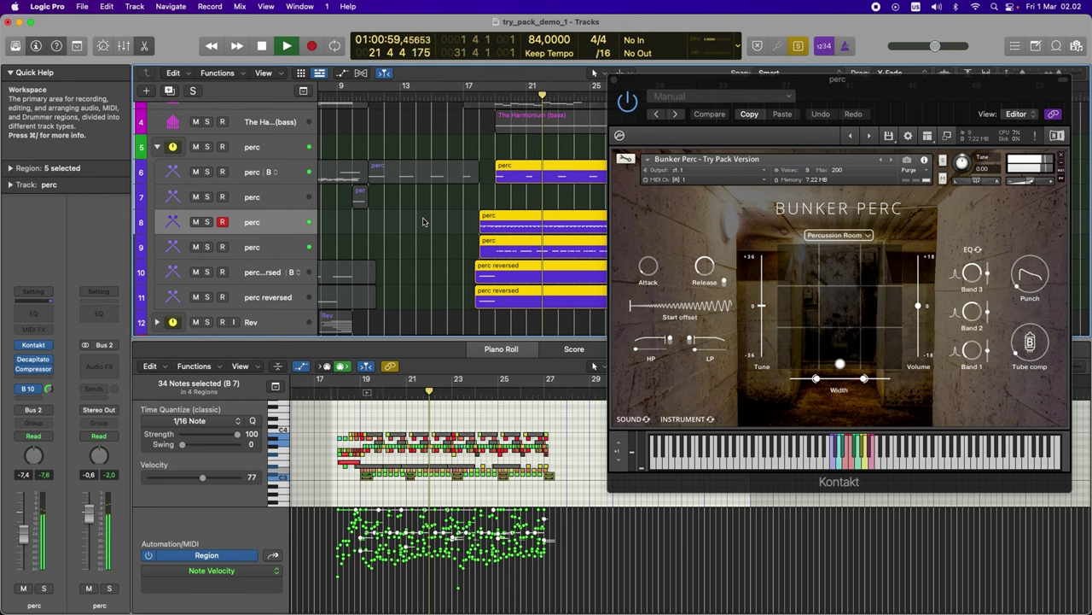
key(space)
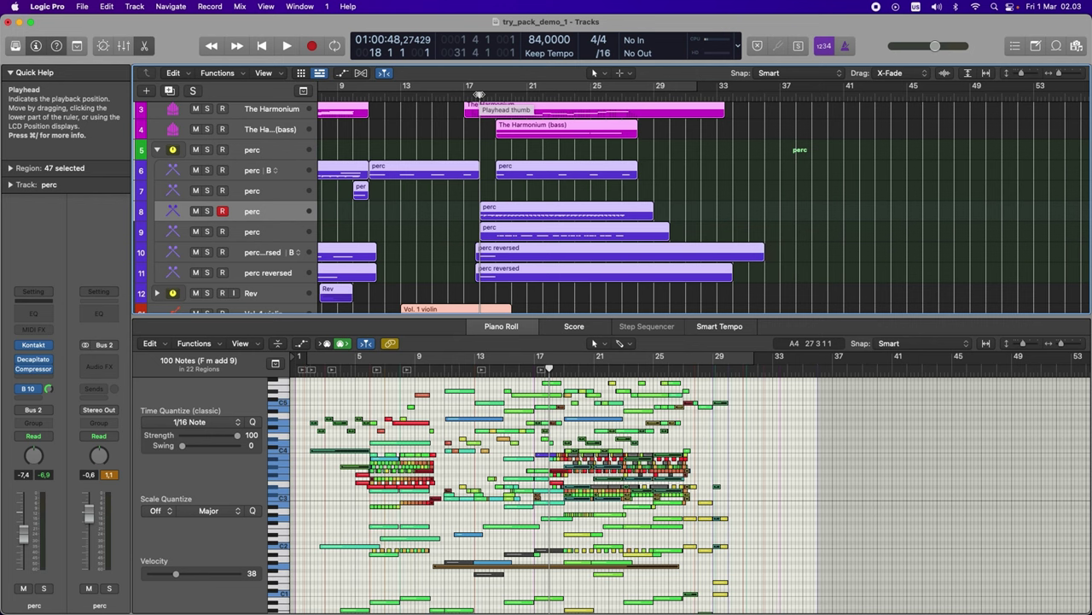
Play the full arrangement from bar 18 without solo and show The Harmonium instrument, moving its window off the regions
key(space)
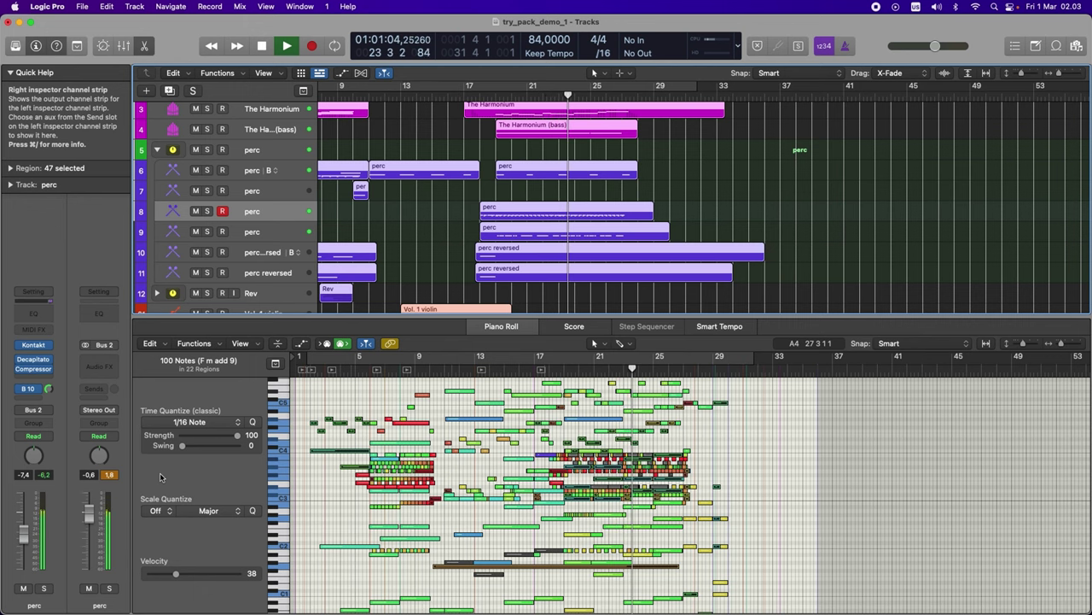
scroll(404, 197, up, 2)
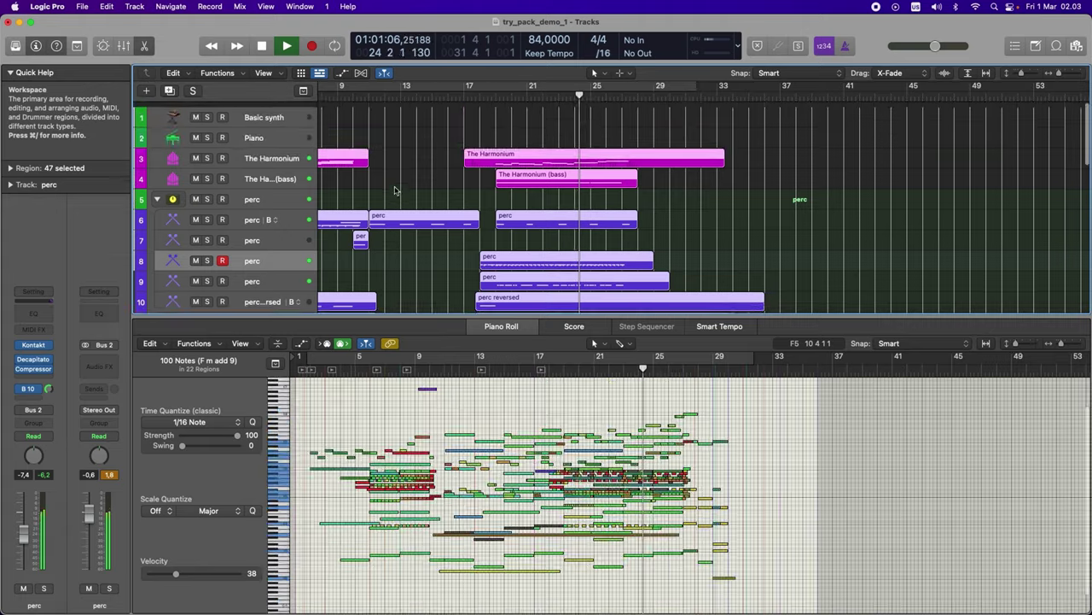
click(269, 153)
double_click(269, 154)
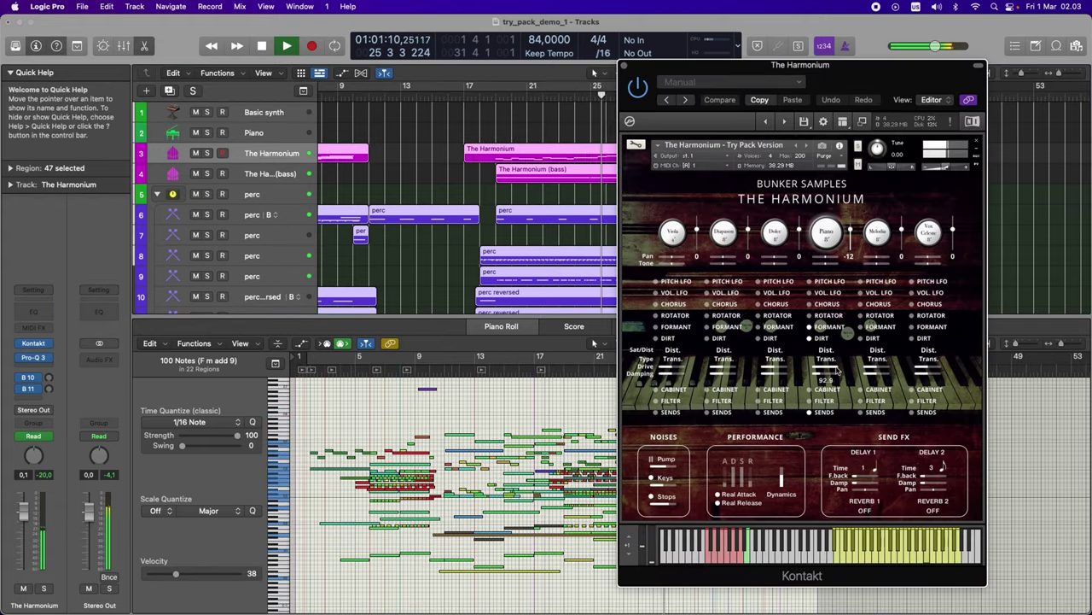
drag(848, 400, 850, 398)
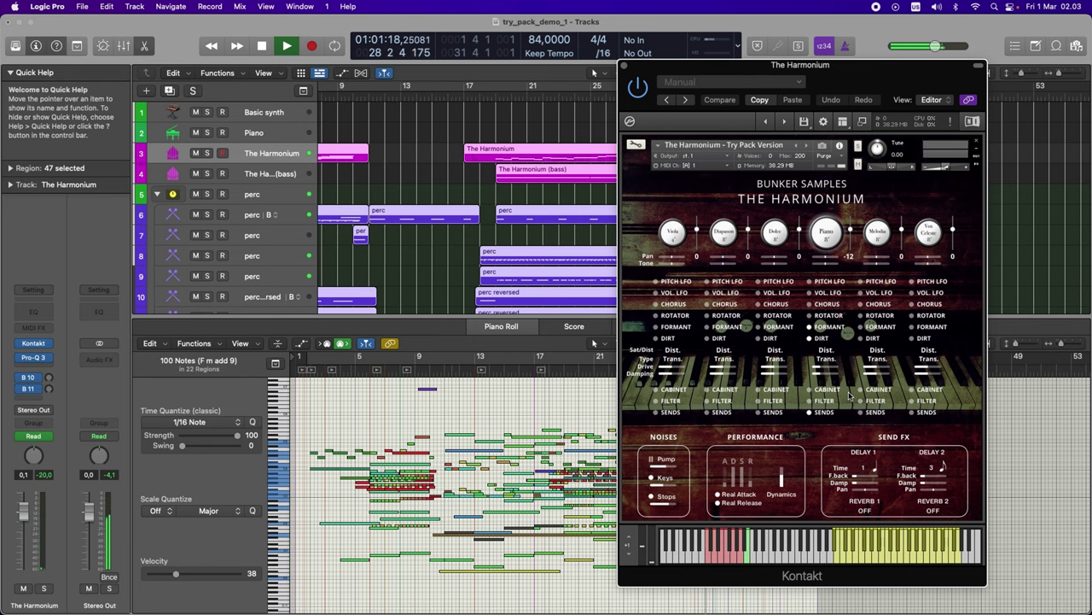
drag(865, 66, 922, 42)
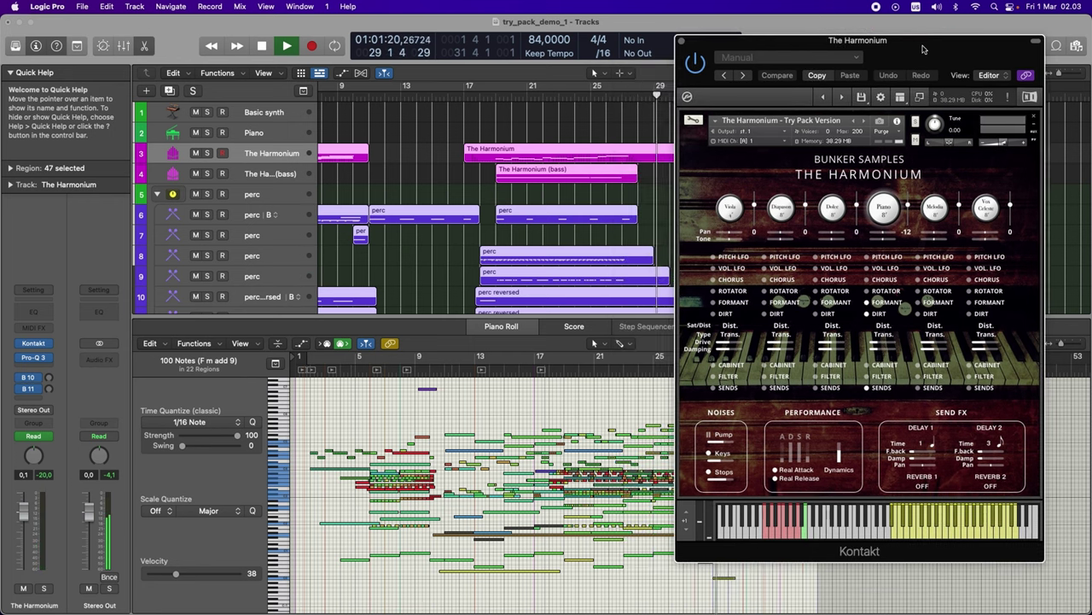